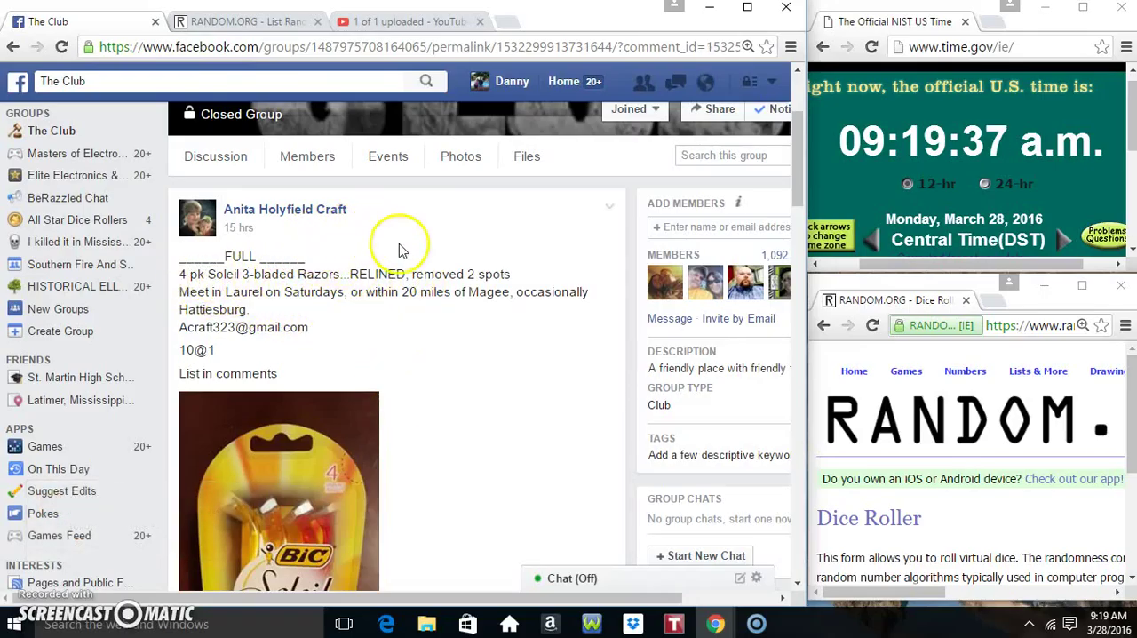
pyautogui.scroll(-5, 471, 345)
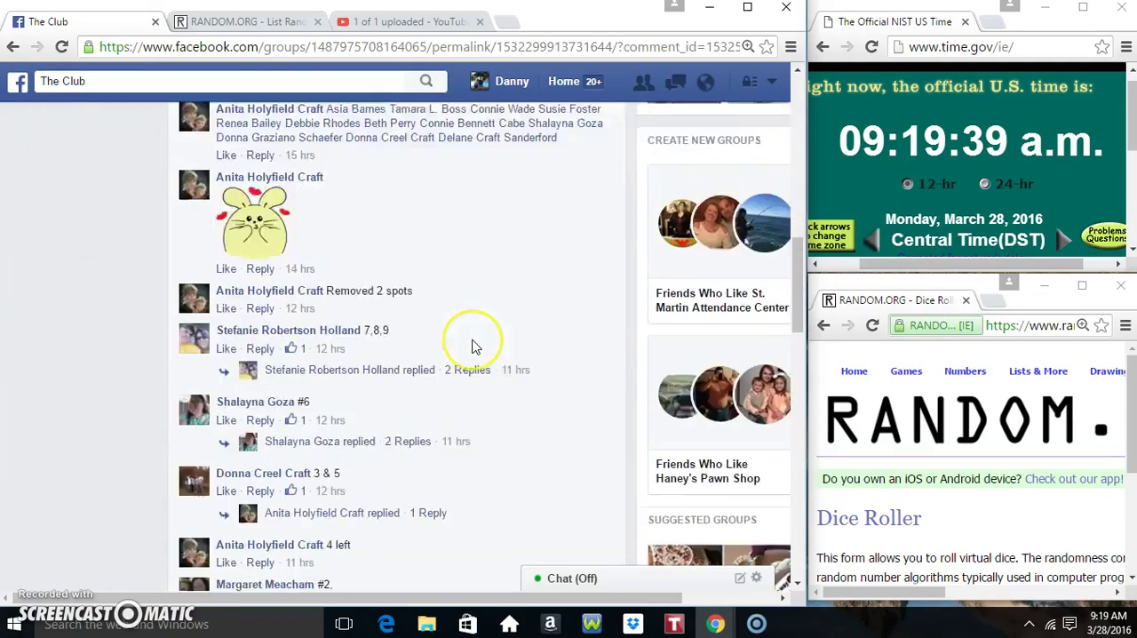
pyautogui.scroll(-1, 471, 345)
pyautogui.scroll(-3, 471, 344)
pyautogui.scroll(-2, 476, 347)
pyautogui.scroll(-3, 475, 347)
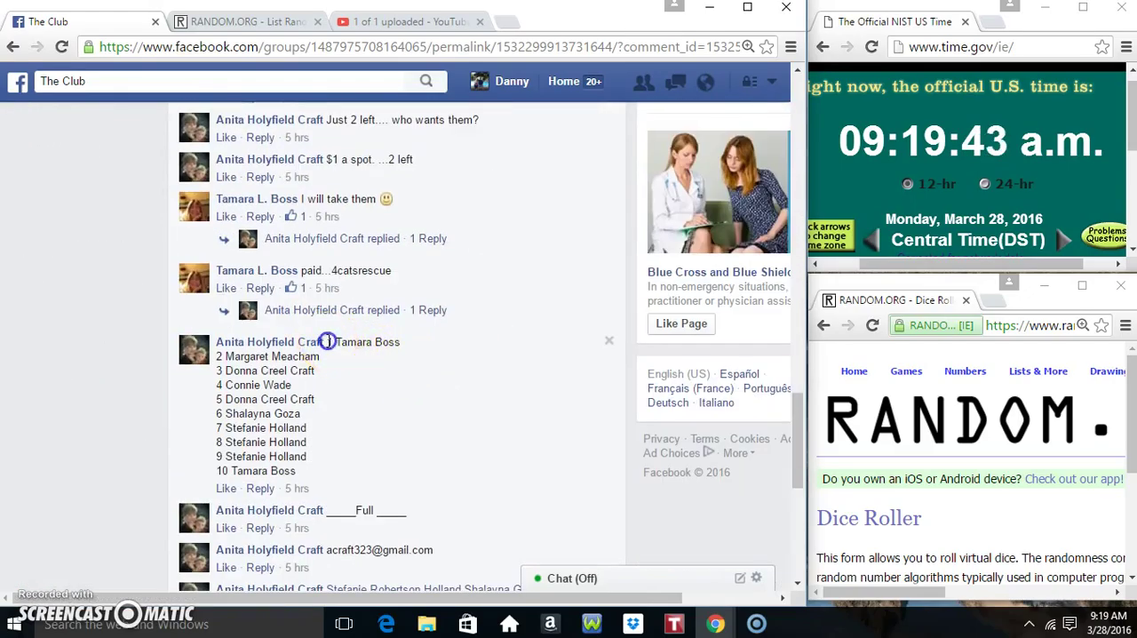
# Copy the 1–10 giveaway spot list, post a 'live' comment, and check the clock.
pyautogui.moveTo(340, 347); pyautogui.dragTo(356, 469)
pyautogui.rightClick(354, 439)
pyautogui.click(373, 442)
pyautogui.scroll(-5, 373, 444)
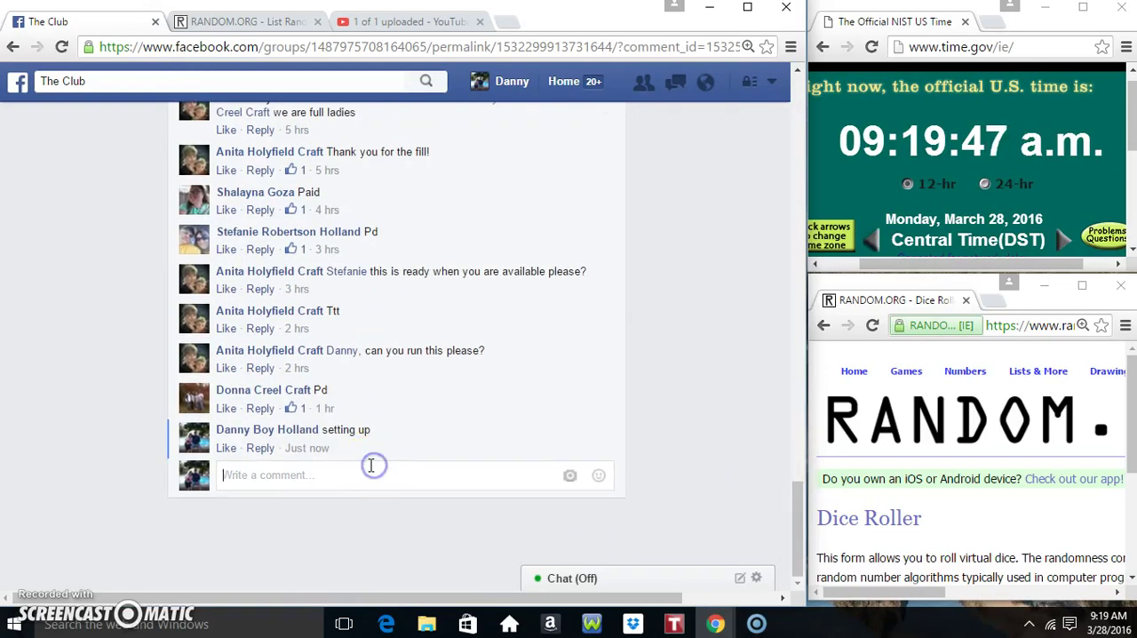
pyautogui.write('live')
pyautogui.press('Return')
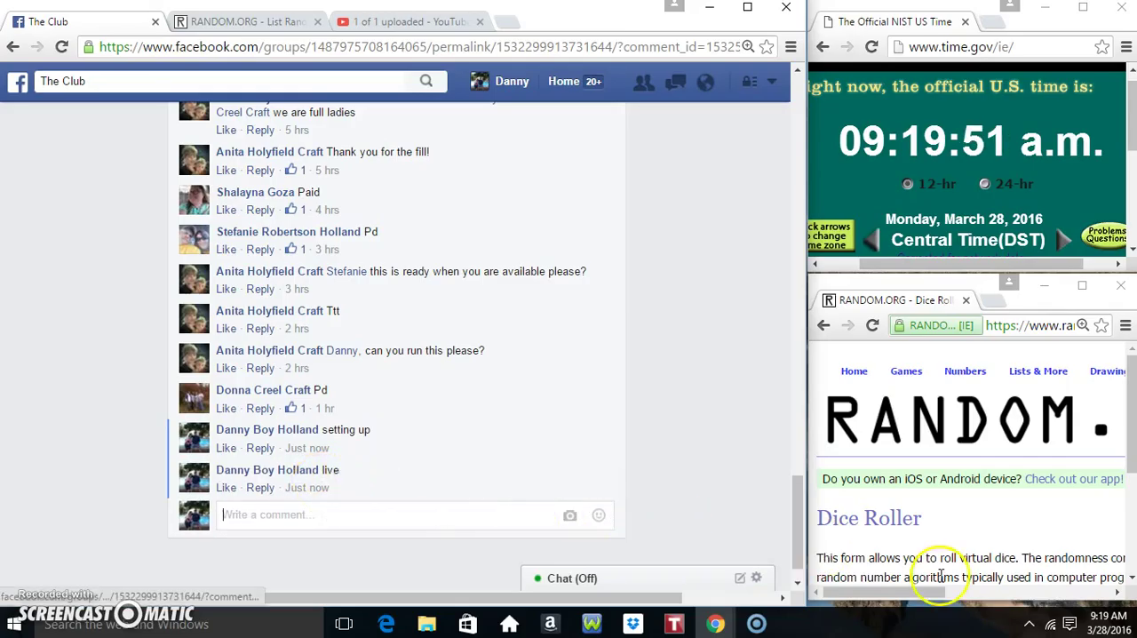
pyautogui.click(1106, 624)
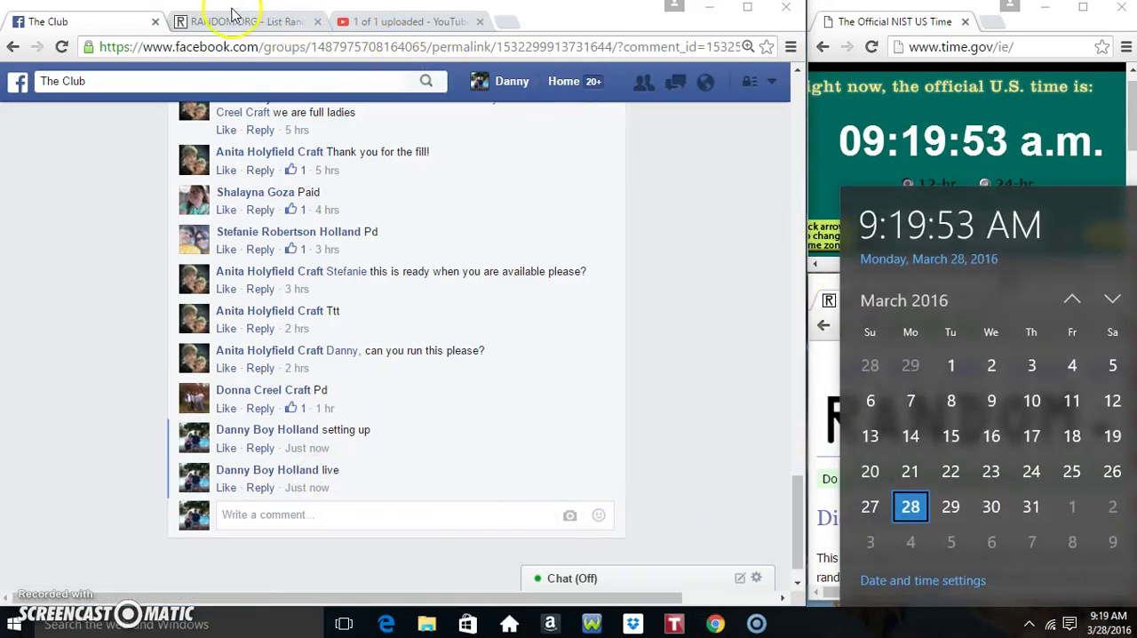
# Paste the ten copied spots into the RANDOM.ORG List Randomizer box.
pyautogui.click(232, 20)
pyautogui.rightClick(227, 441)
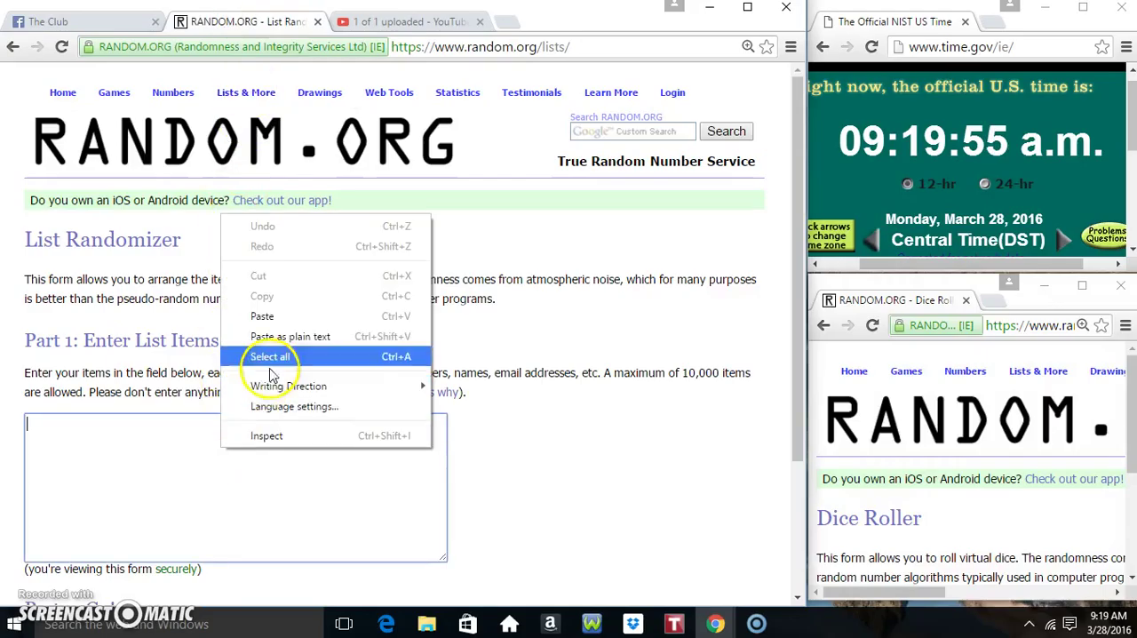
pyautogui.click(296, 314)
pyautogui.scroll(-3, 872, 506)
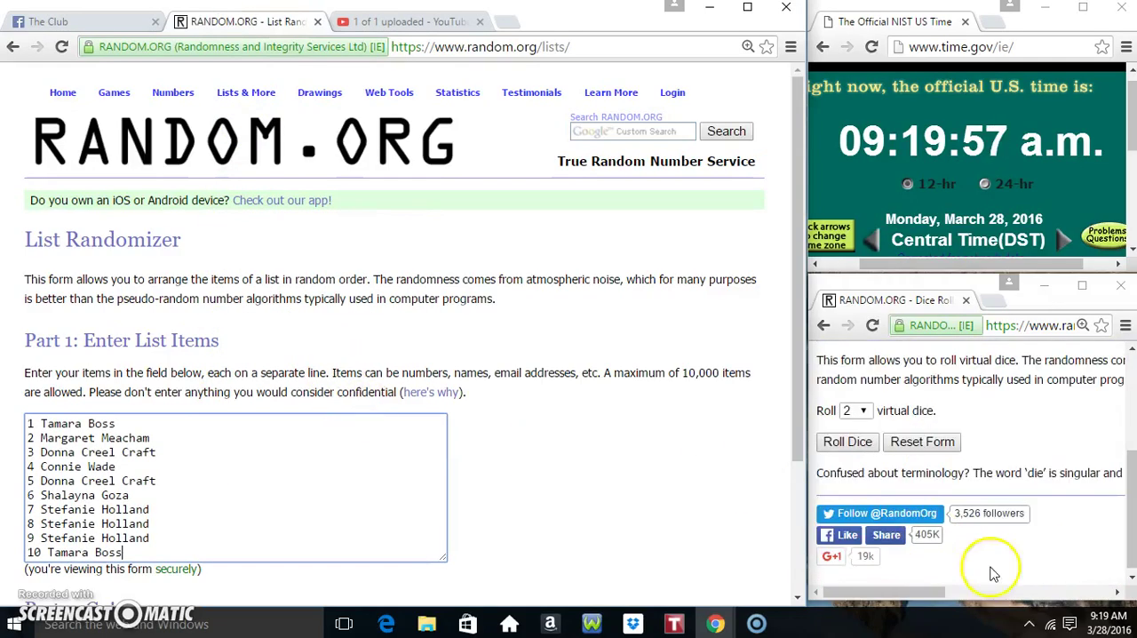
pyautogui.click(1102, 622)
pyautogui.click(632, 526)
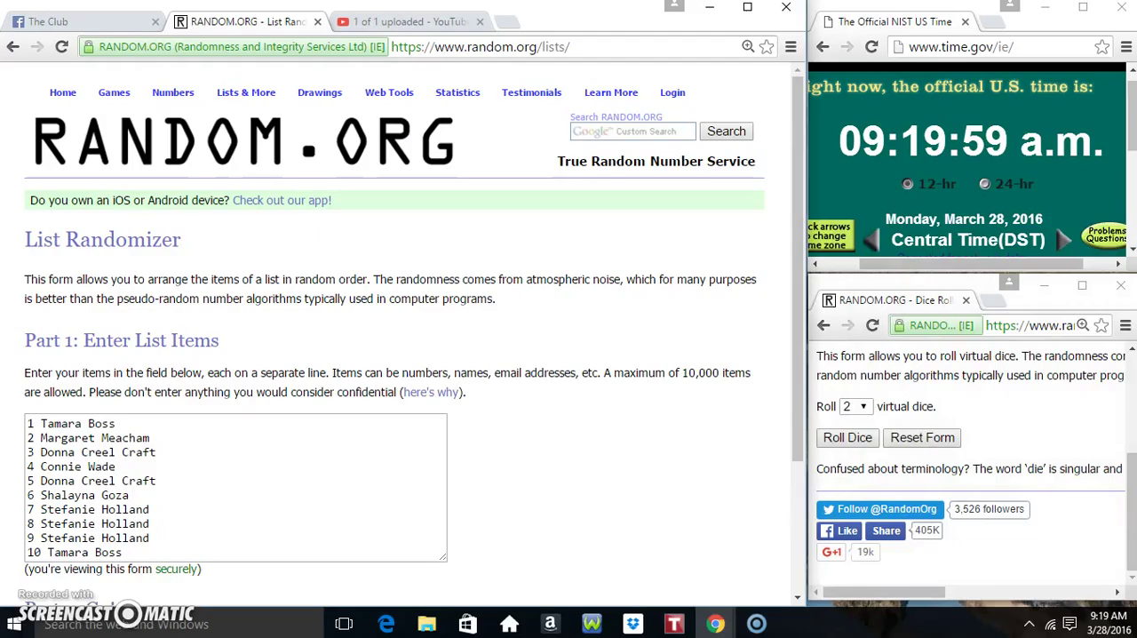
# Roll the two virtual dice, getting double fours, and check the time.
pyautogui.click(1122, 627)
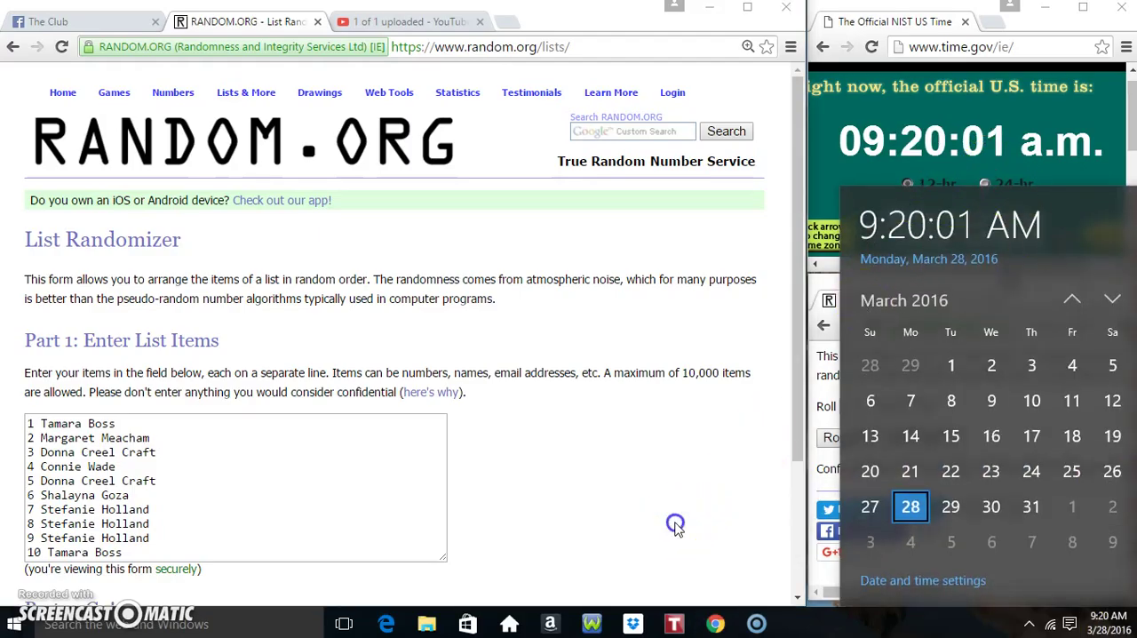
pyautogui.click(673, 523)
pyautogui.click(829, 435)
pyautogui.scroll(-2, 932, 400)
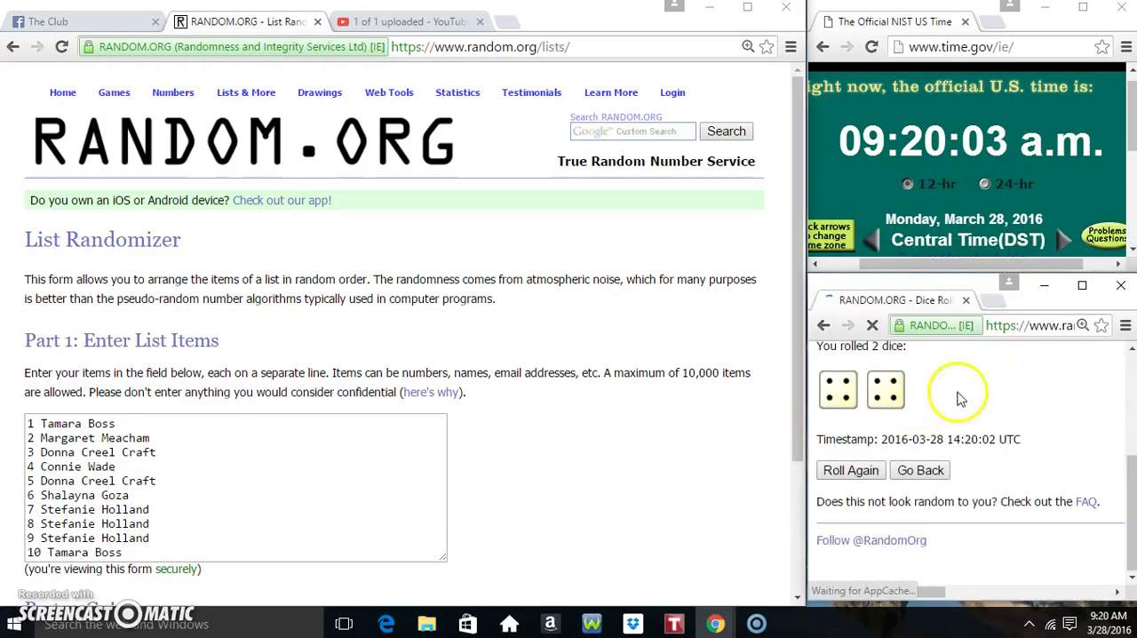
pyautogui.click(1086, 623)
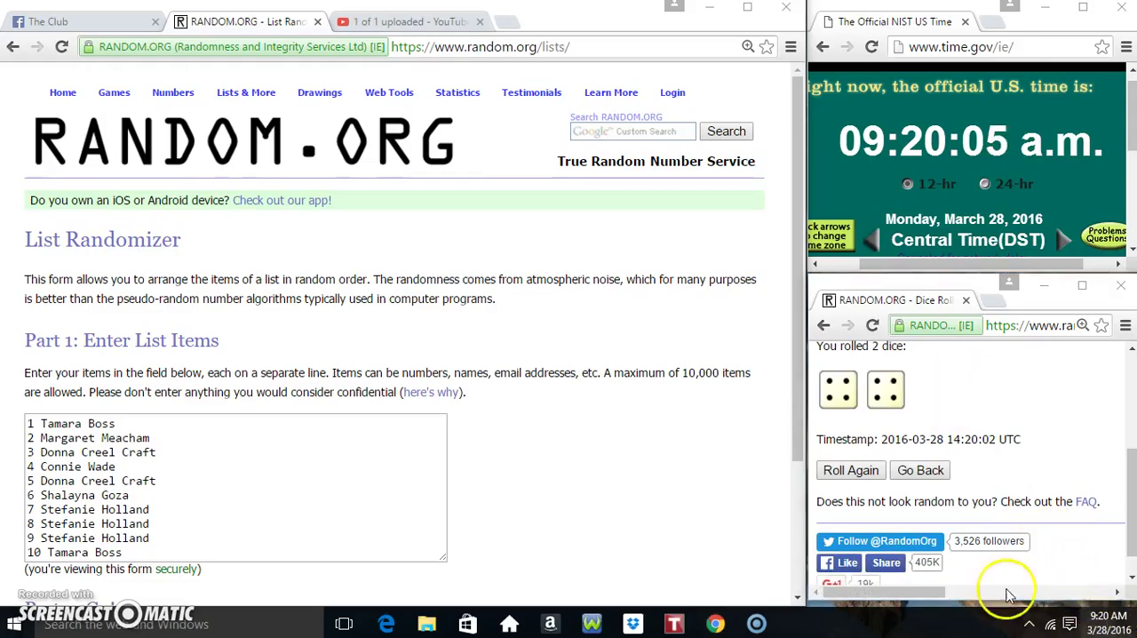
pyautogui.scroll(-2, 335, 373)
# Reshuffle the ten-item list several more times with Again!
pyautogui.click(80, 486)
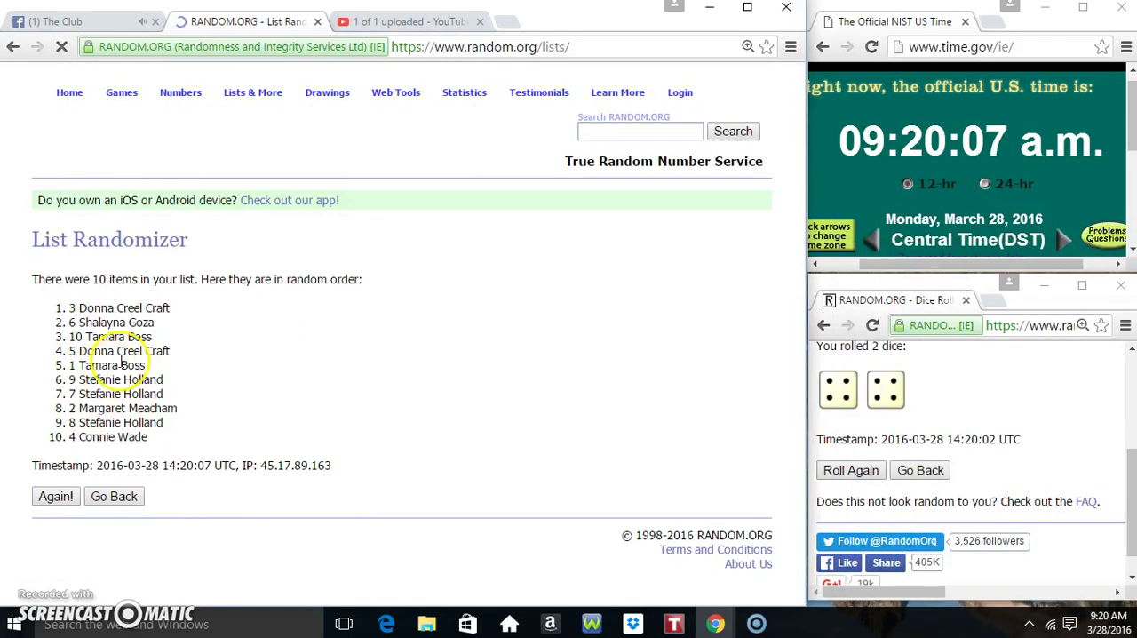
pyautogui.moveTo(58, 279); pyautogui.dragTo(137, 279)
pyautogui.click(50, 496)
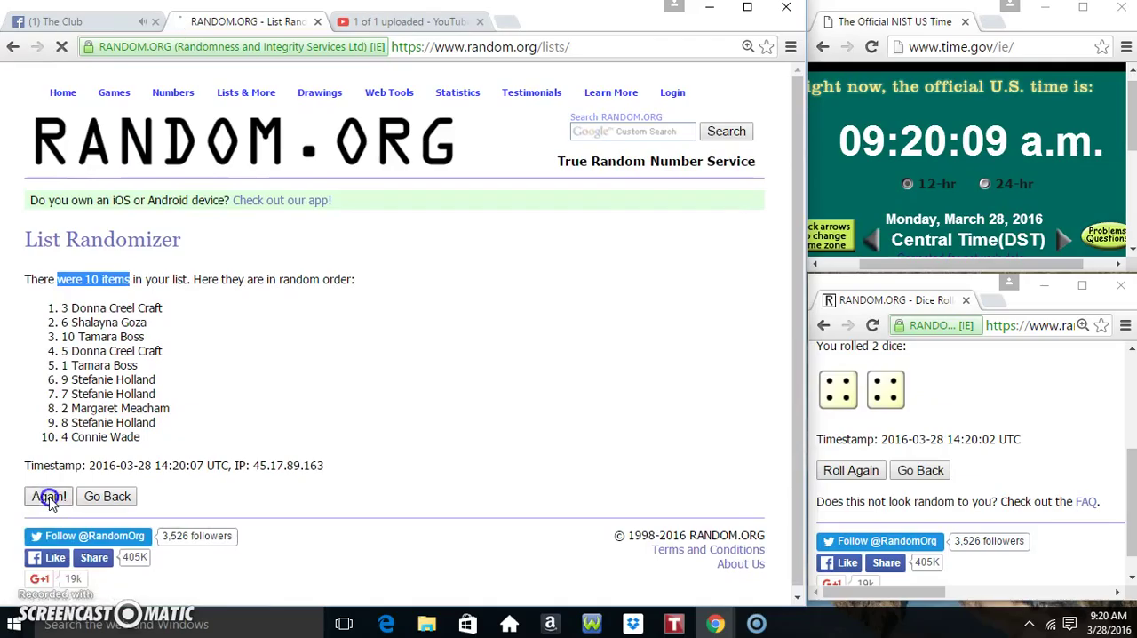
pyautogui.click(45, 528)
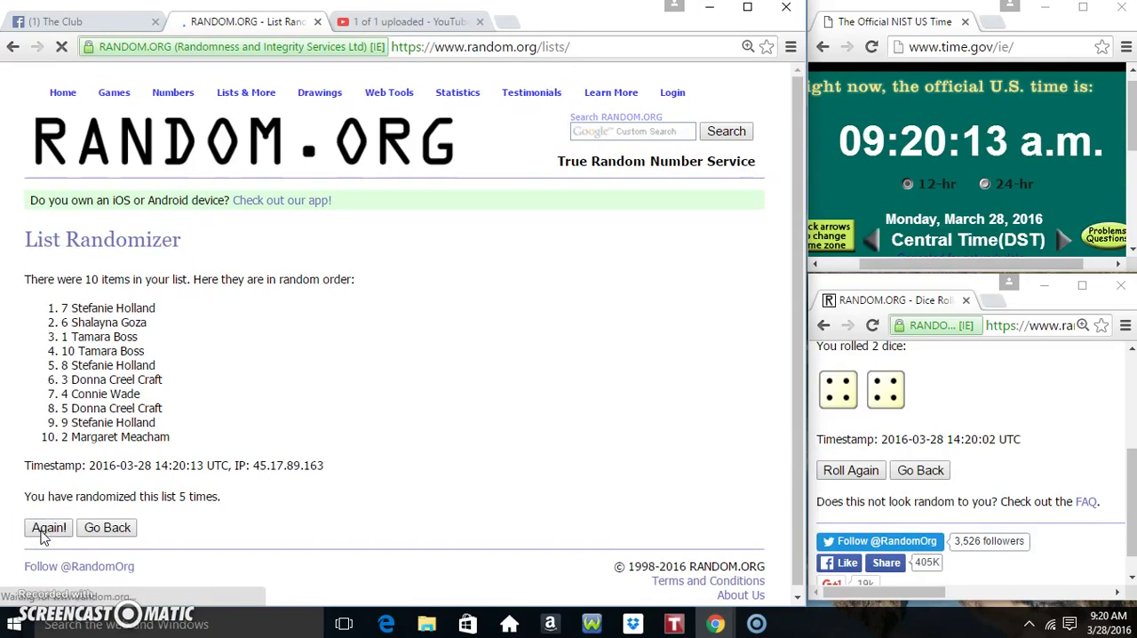
pyautogui.click(42, 530)
# Highlight the shuffled list's top and bottom entries, randomization count, and dice.
pyautogui.moveTo(61, 307); pyautogui.dragTo(219, 318)
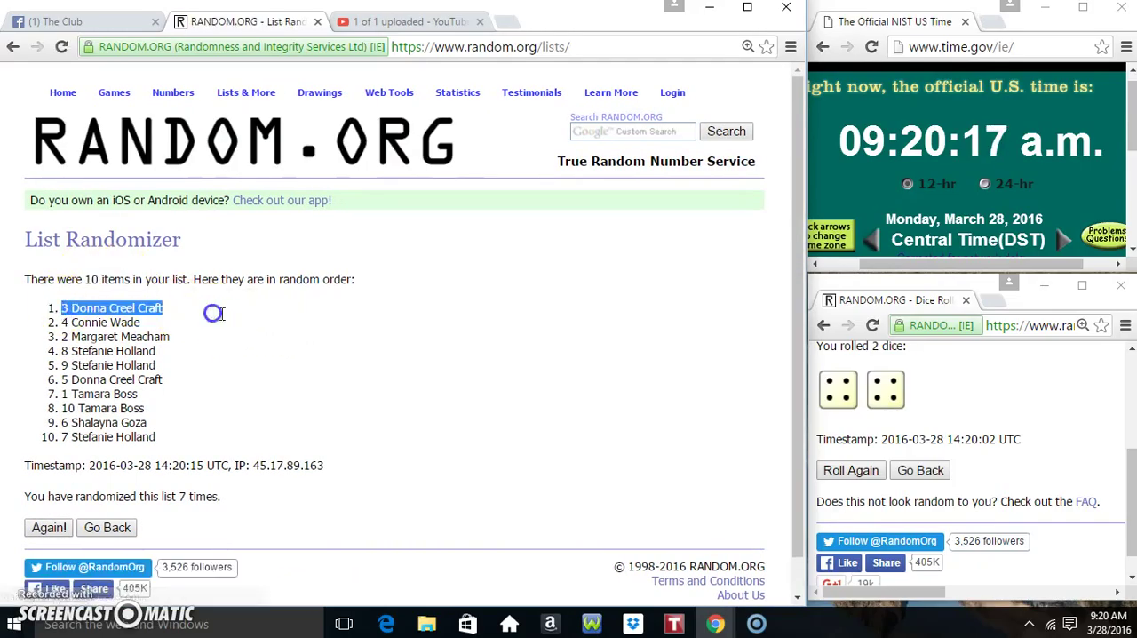
pyautogui.moveTo(62, 437); pyautogui.dragTo(157, 441)
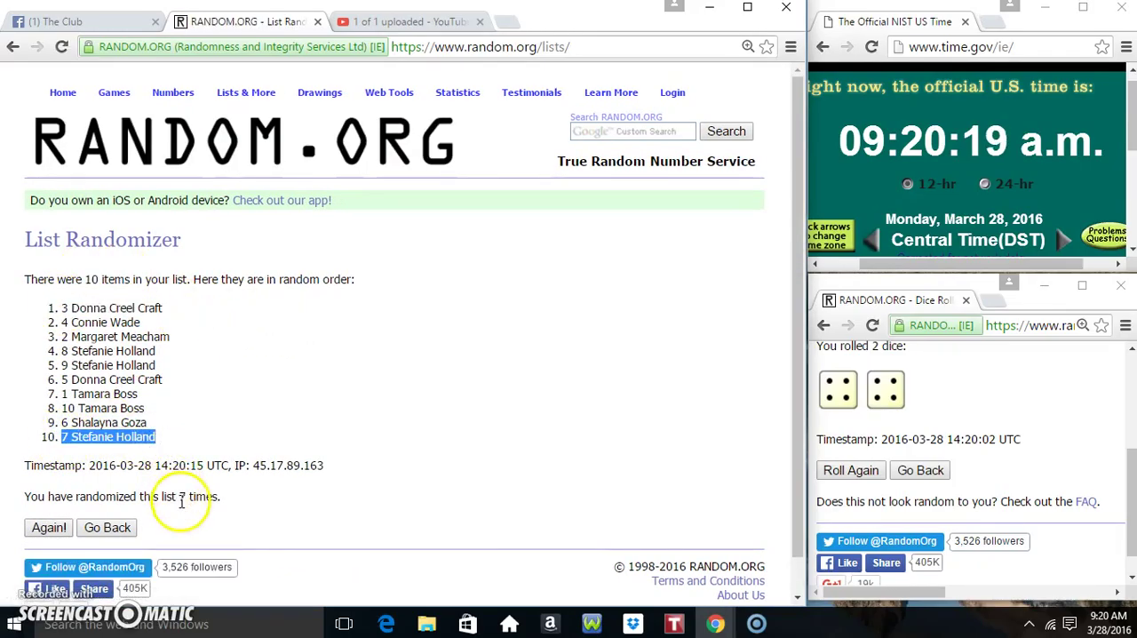
pyautogui.moveTo(182, 500); pyautogui.dragTo(306, 503)
pyautogui.moveTo(962, 386); pyautogui.dragTo(596, 400)
pyautogui.click(986, 373)
# Check the time, then highlight the final top entry, 8-times count, and dice.
pyautogui.click(1129, 622)
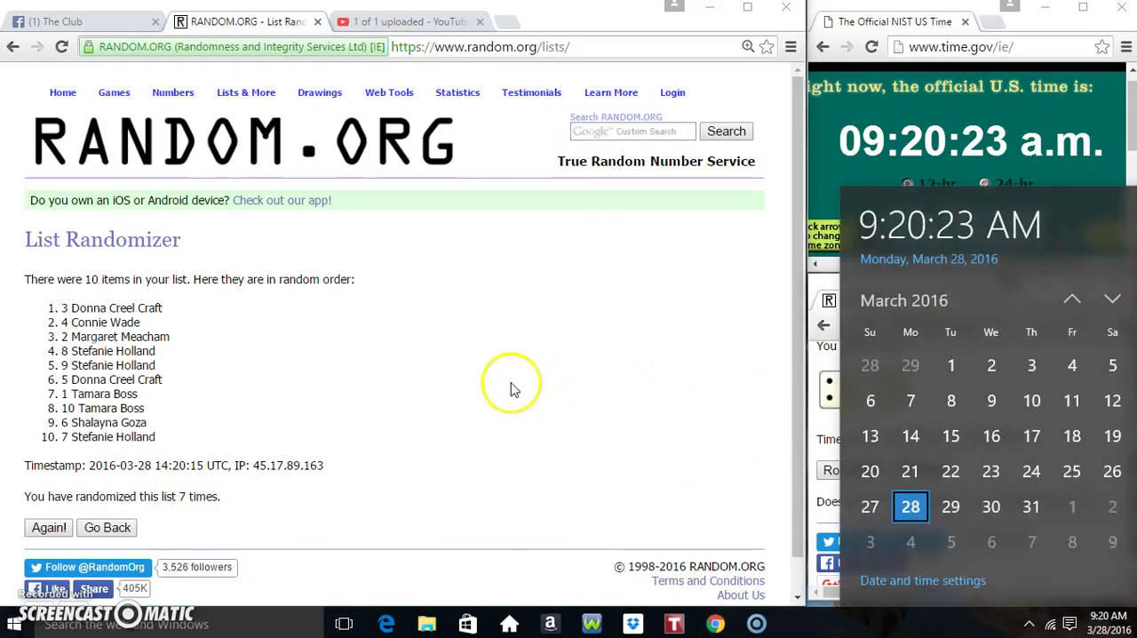
pyautogui.click(483, 384)
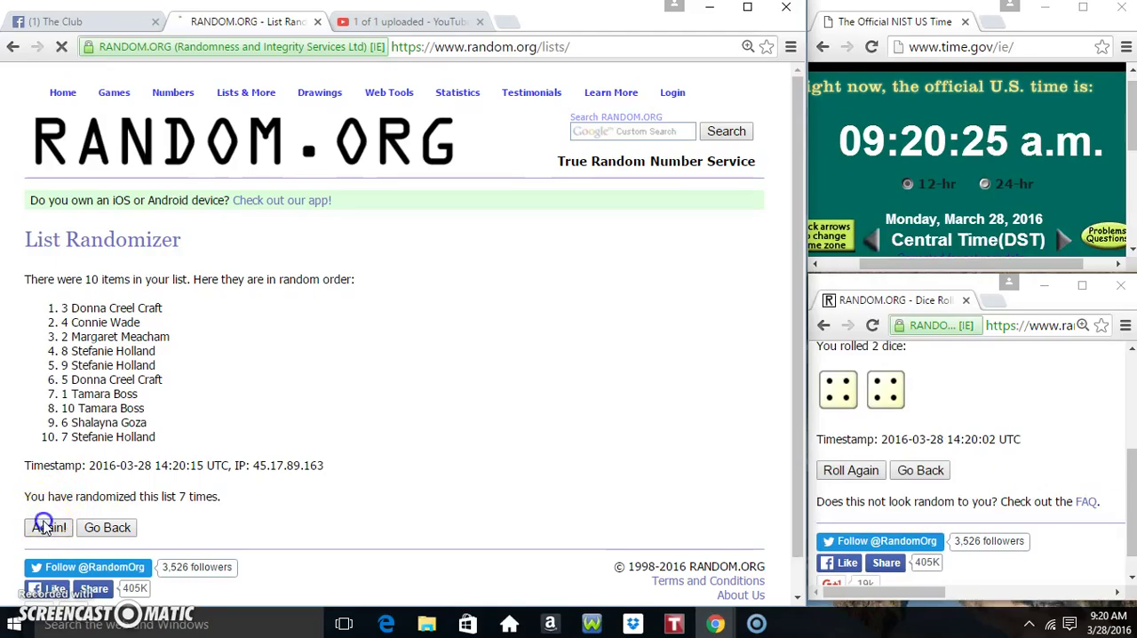
pyautogui.moveTo(158, 309)
pyautogui.mouseDown()
pyautogui.moveTo(36, 302)
pyautogui.moveTo(152, 280)
pyautogui.mouseUp()
pyautogui.moveTo(173, 496); pyautogui.dragTo(223, 496)
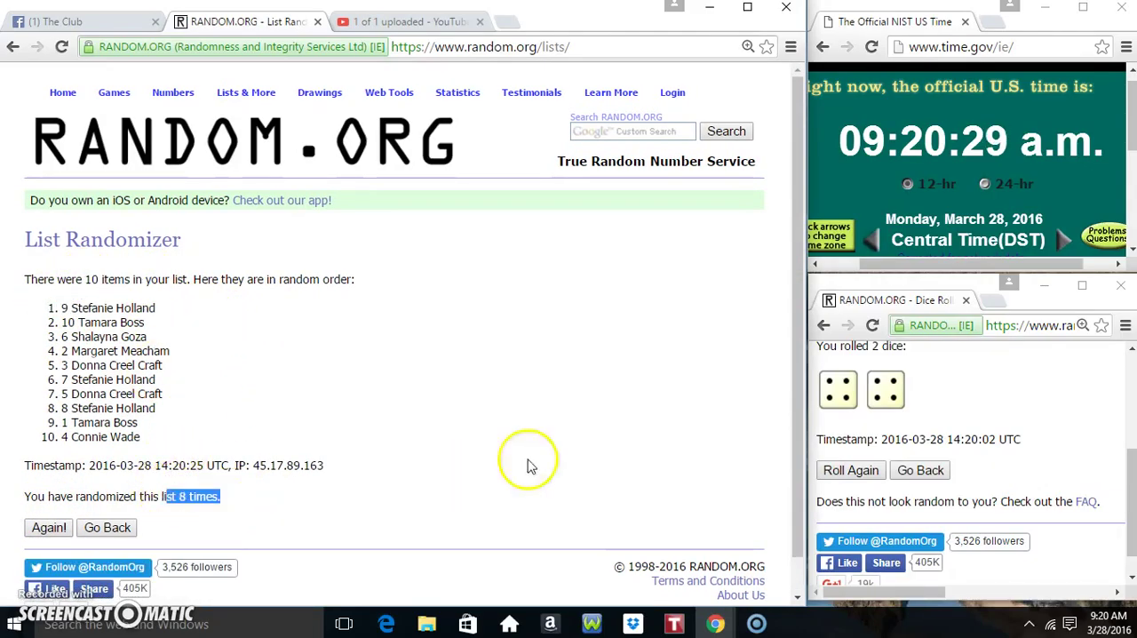
pyautogui.moveTo(990, 381); pyautogui.dragTo(500, 393)
# Return to The Club thread, post 'done', and check the system clock.
pyautogui.click(339, 291)
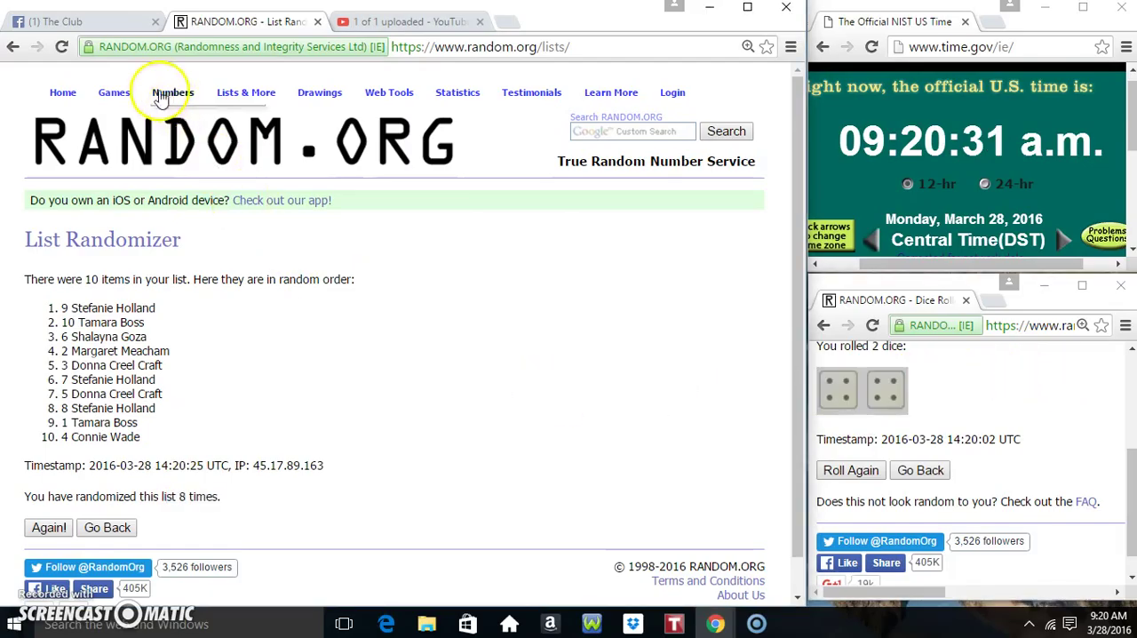
pyautogui.click(104, 25)
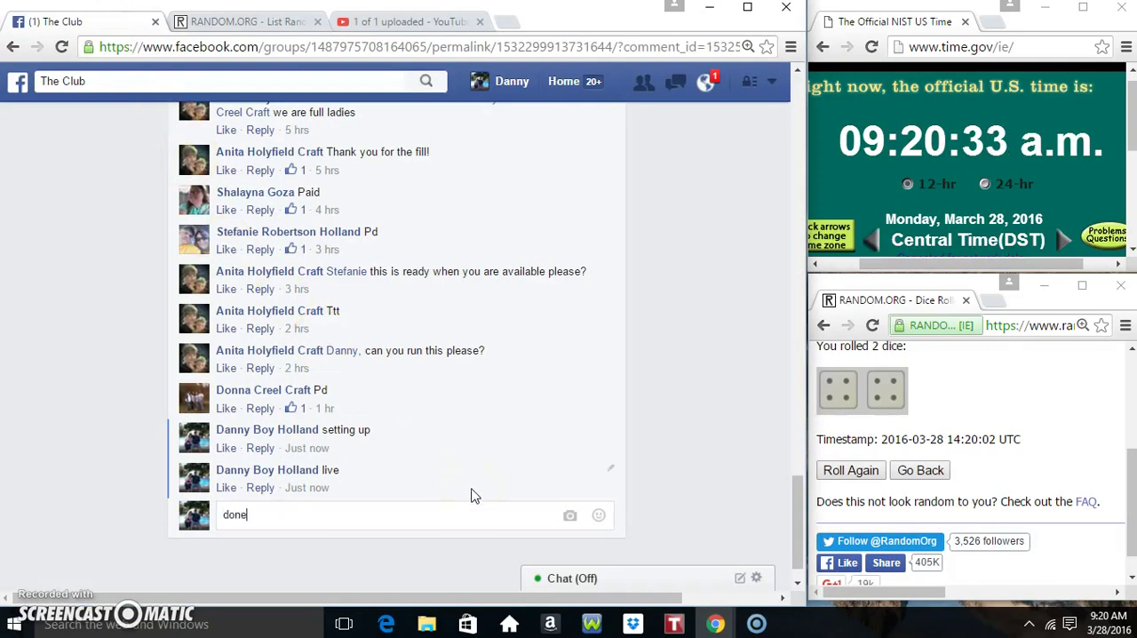
pyautogui.press('Return')
pyautogui.moveTo(307, 528)
pyautogui.click(1086, 622)
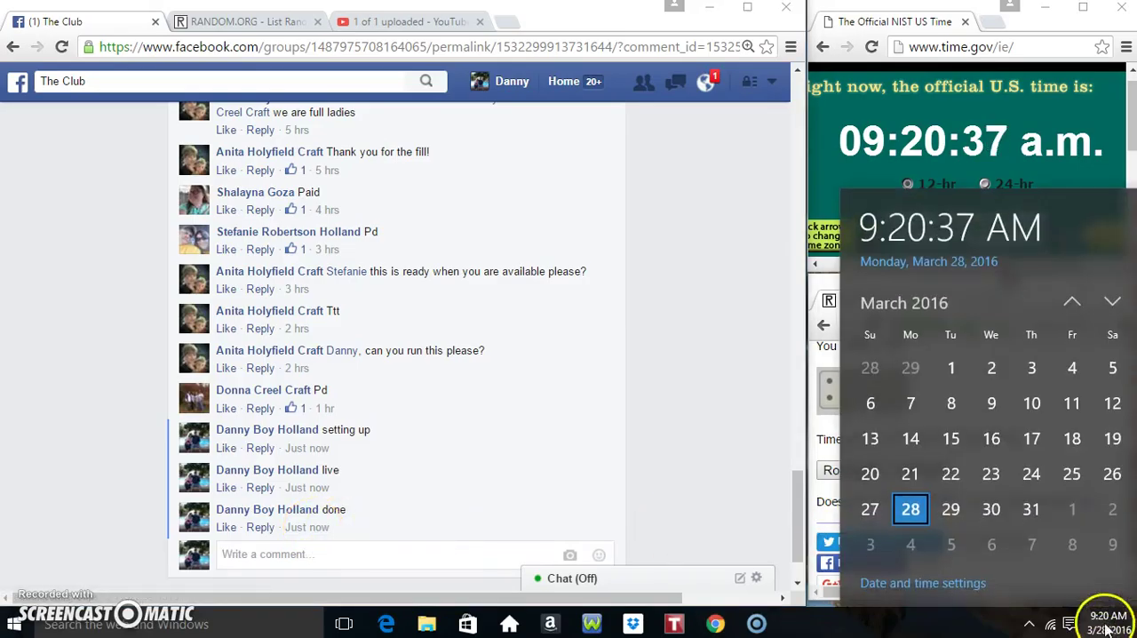
pyautogui.click(133, 424)
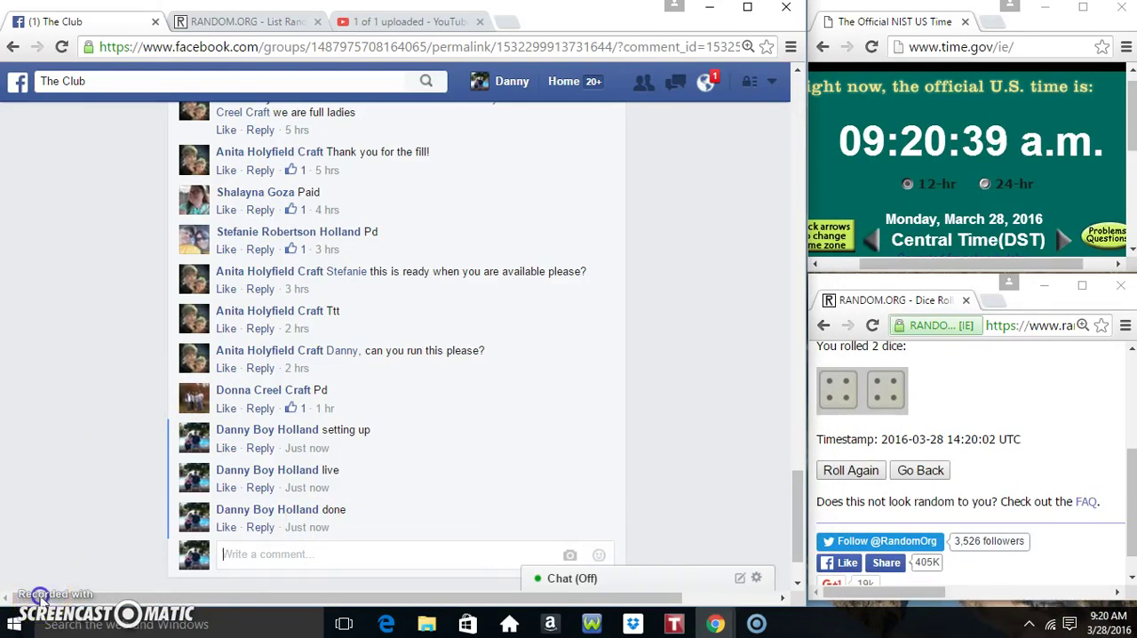